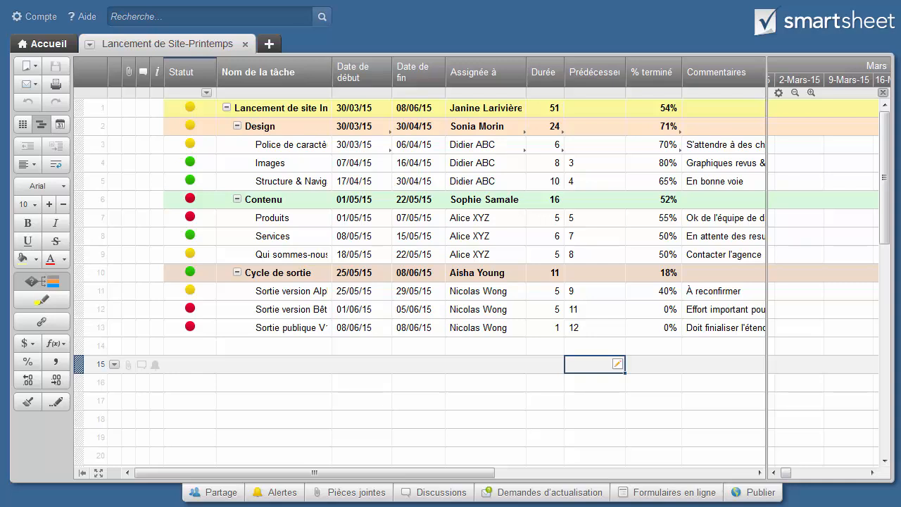
Create a new web form for the Lancement de Site-Printemps sheet and reposition its editor to see all the options
{"action": "left_click", "coordinate": [676, 492]}
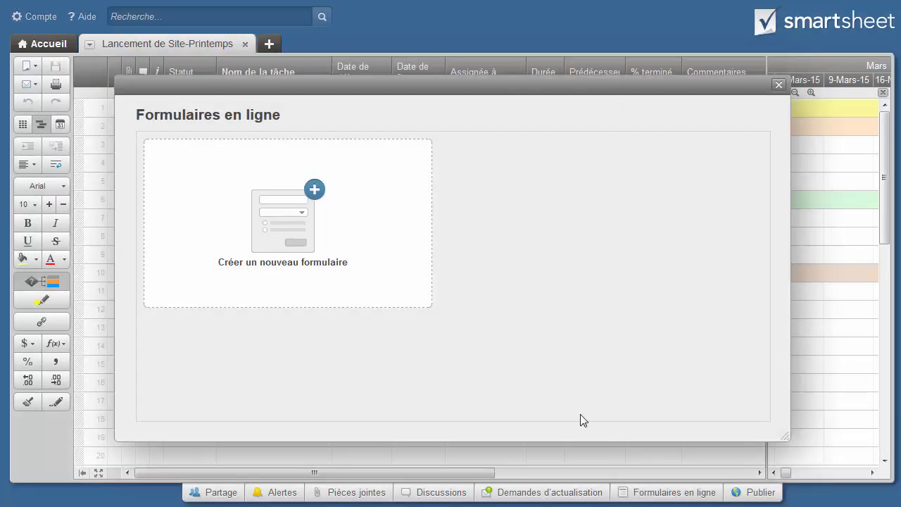
{"action": "left_click", "coordinate": [299, 271]}
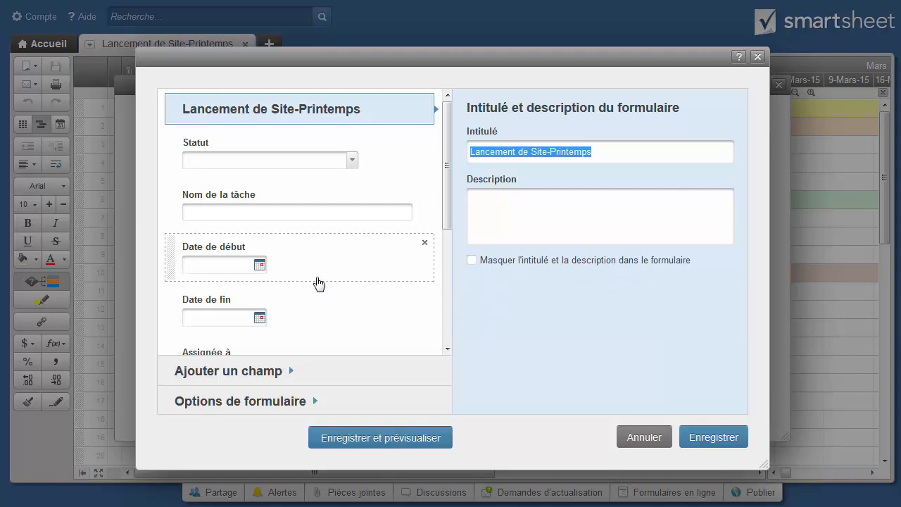
{"action": "left_click_drag", "start_coordinate": [423, 58], "coordinate": [418, 117]}
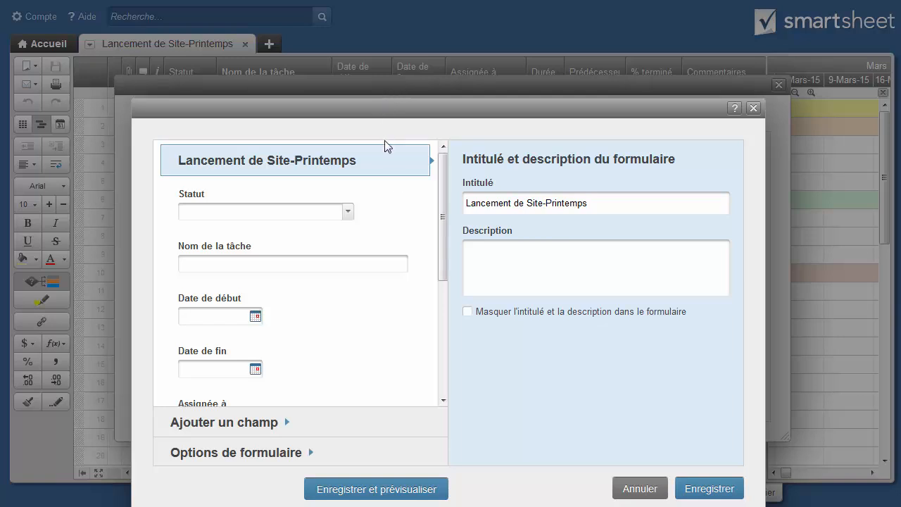
Give the Statut field of the form the custom label "Progrès"
{"action": "left_click_drag", "start_coordinate": [358, 270], "coordinate": [412, 248]}
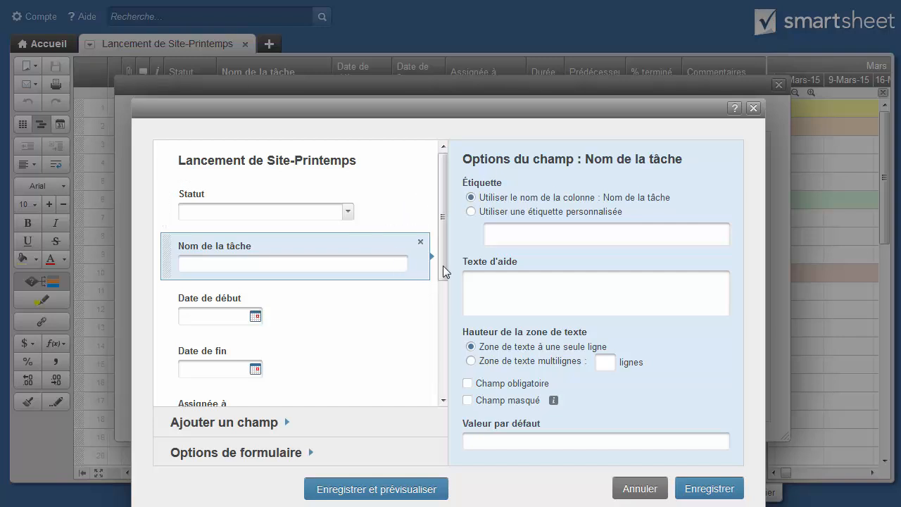
{"action": "left_click", "coordinate": [374, 208]}
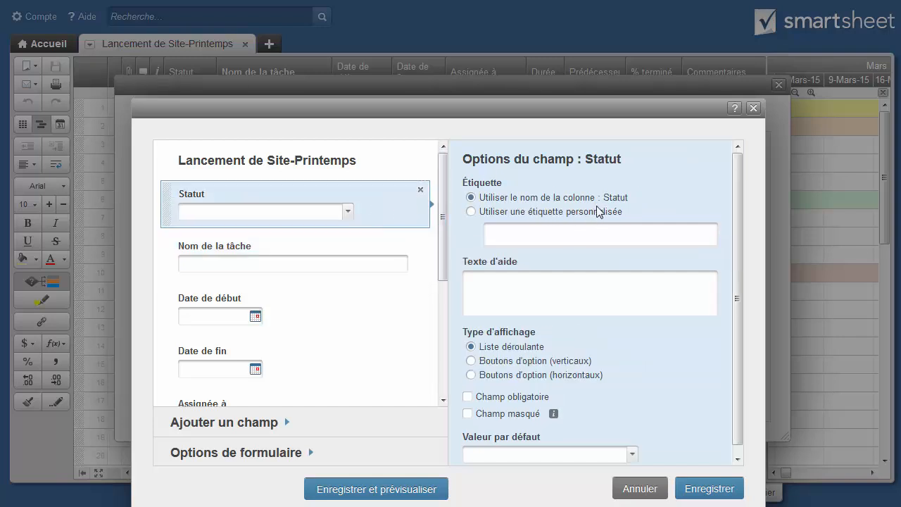
{"action": "left_click", "coordinate": [471, 212]}
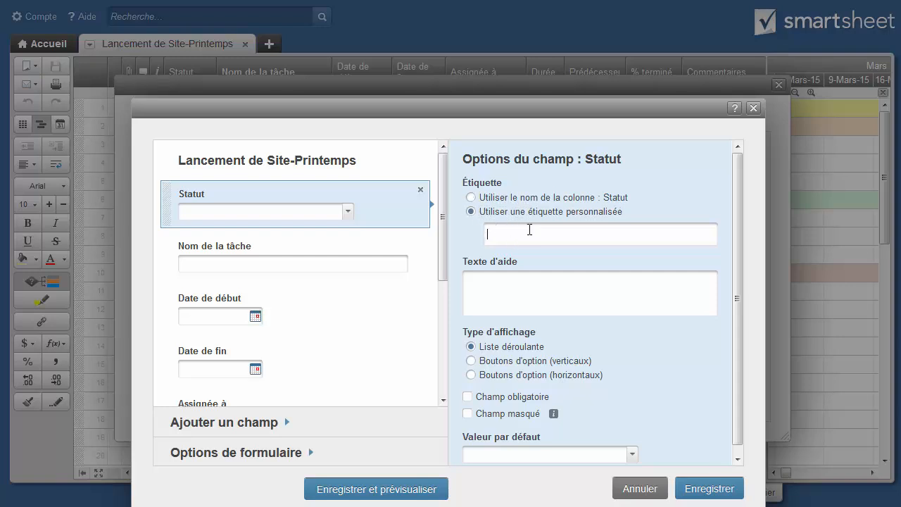
{"action": "type", "text": "Prog"}
{"action": "type", "text": "rès"}
Add the help text "Faites une sélection" to the Statut field and make it a required field with horizontal option buttons
{"action": "type", "text": "F"}
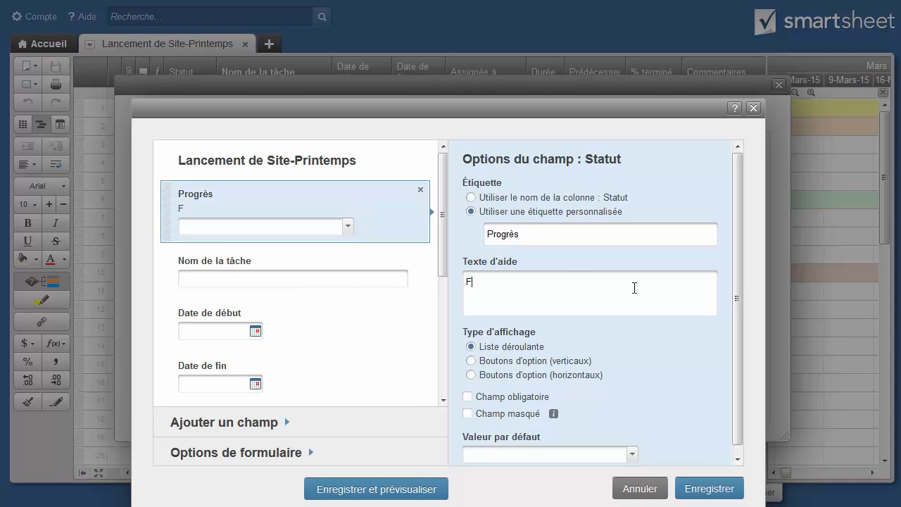
{"action": "type", "text": "aites une s"}
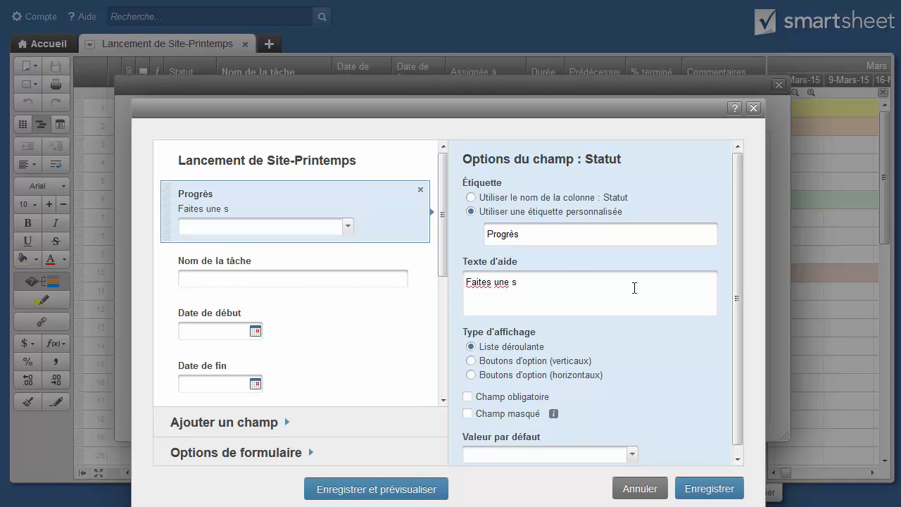
{"action": "type", "text": "élection"}
{"action": "left_click", "coordinate": [471, 376]}
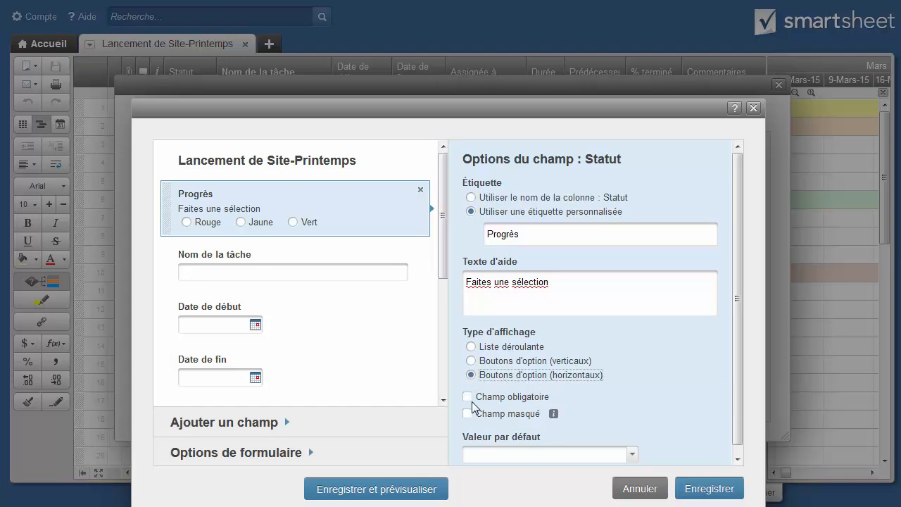
{"action": "left_click", "coordinate": [472, 399]}
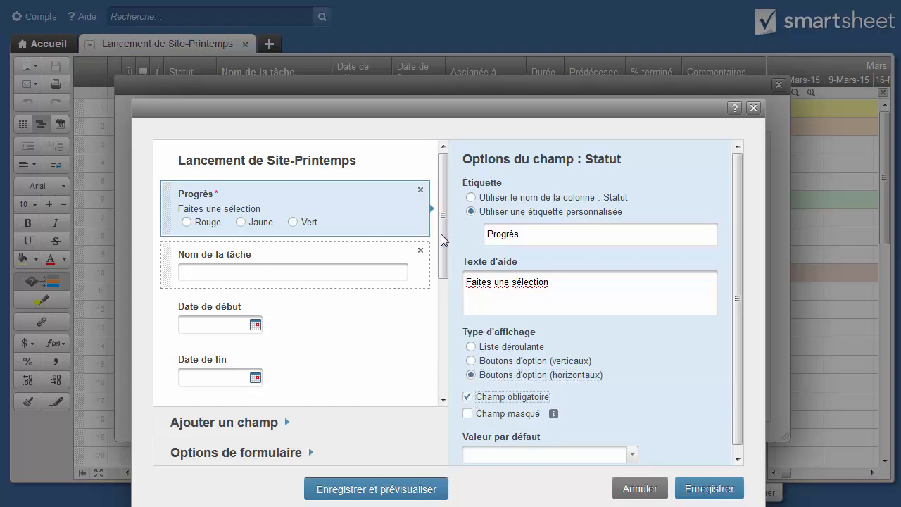
Remove the Durée and % terminé fields from the form
{"action": "scroll", "coordinate": [446, 243], "scroll_direction": "down", "scroll_amount": 1}
{"action": "left_click_drag", "start_coordinate": [446, 244], "coordinate": [455, 295]}
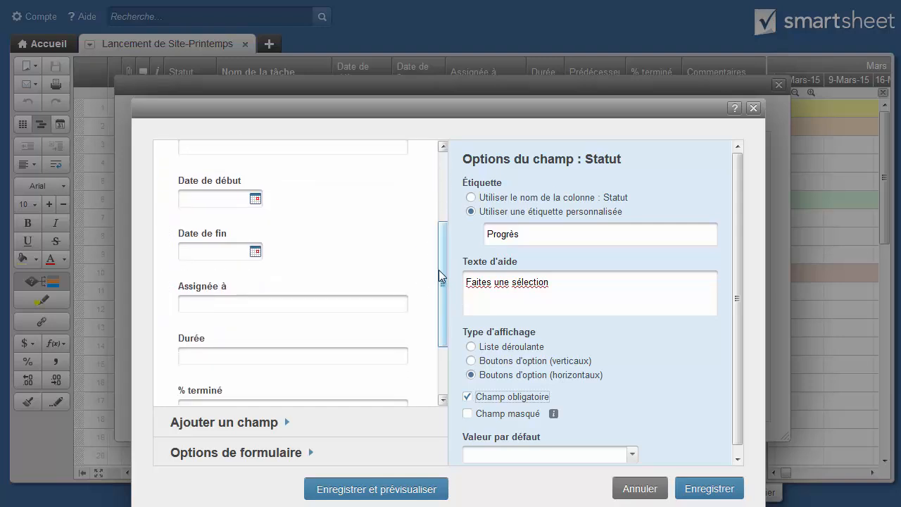
{"action": "scroll", "coordinate": [444, 267], "scroll_direction": "down", "scroll_amount": 3}
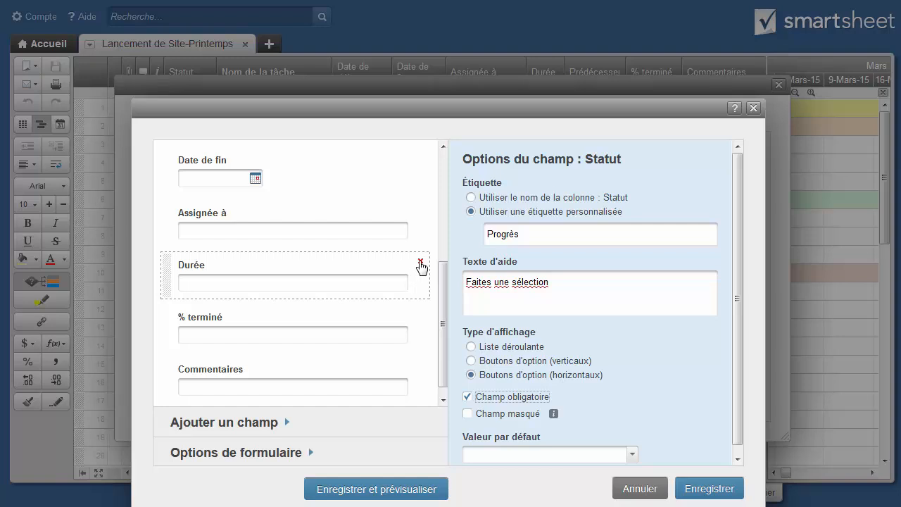
{"action": "left_click", "coordinate": [420, 262]}
{"action": "left_click", "coordinate": [420, 301]}
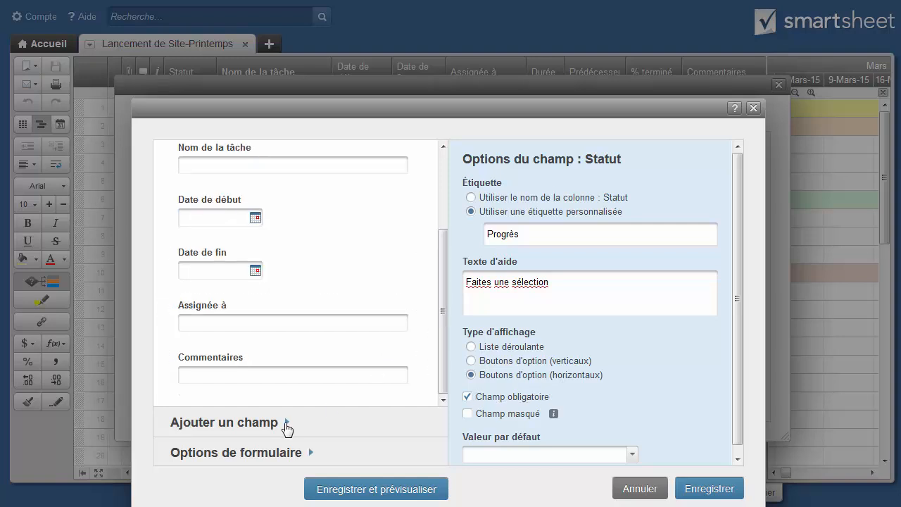
Add a line divider between Assignée à and Commentaires and another one above the Progrès field
{"action": "left_click", "coordinate": [255, 426]}
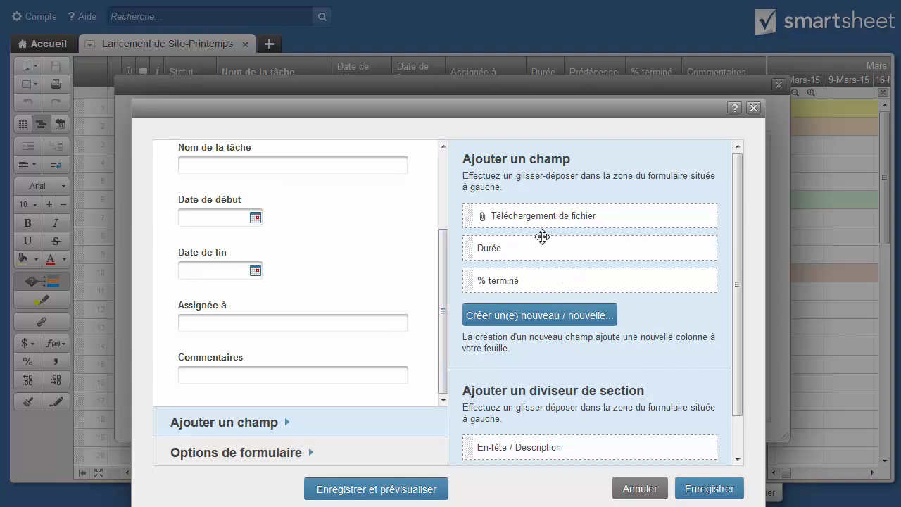
{"action": "left_click_drag", "start_coordinate": [524, 221], "coordinate": [504, 215]}
{"action": "scroll", "coordinate": [738, 365], "scroll_direction": "down", "scroll_amount": 2}
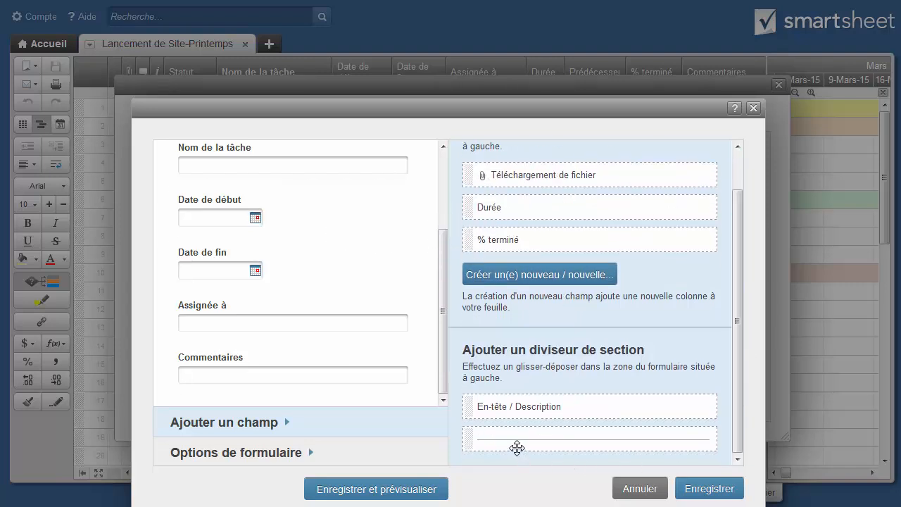
{"action": "left_click_drag", "start_coordinate": [512, 440], "coordinate": [373, 363]}
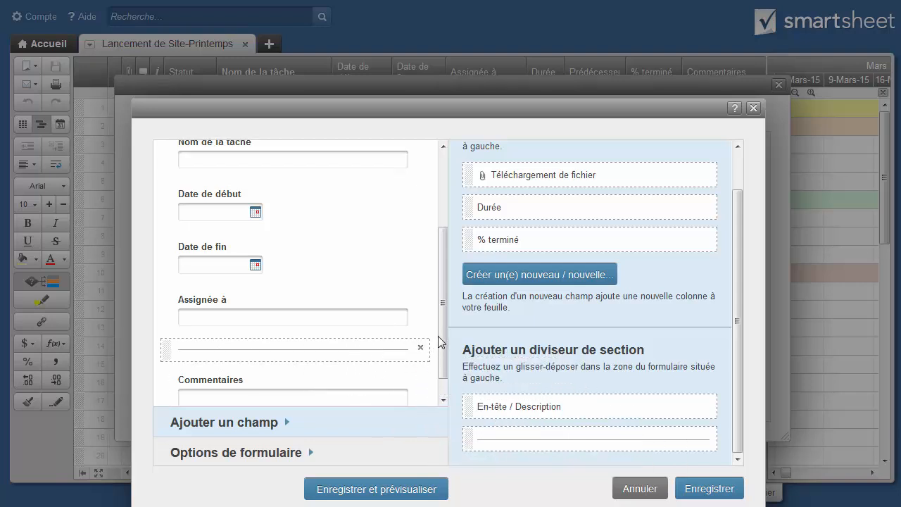
{"action": "left_click_drag", "start_coordinate": [441, 346], "coordinate": [432, 245]}
{"action": "left_click_drag", "start_coordinate": [503, 442], "coordinate": [380, 220]}
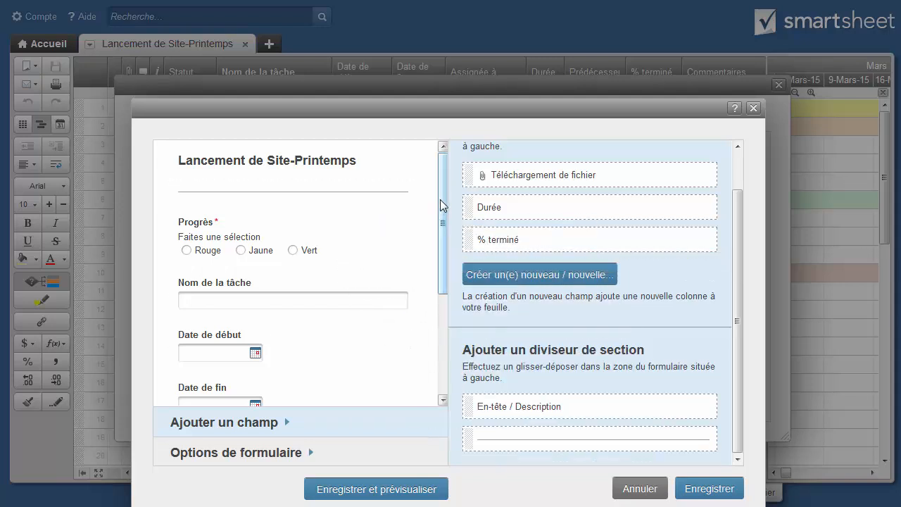
{"action": "left_click_drag", "start_coordinate": [442, 220], "coordinate": [449, 331]}
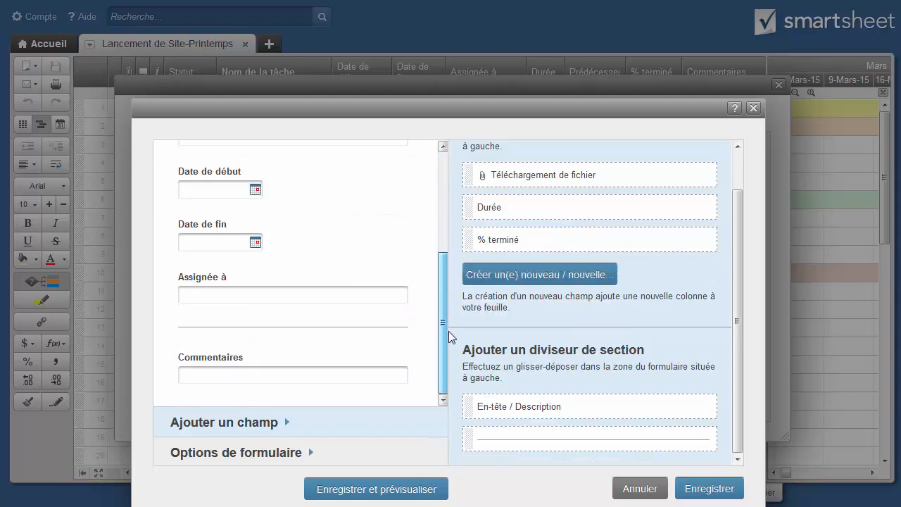
Examine the form options, including the confirmation page message and the text of the optional confirmation email
{"action": "left_click", "coordinate": [284, 452]}
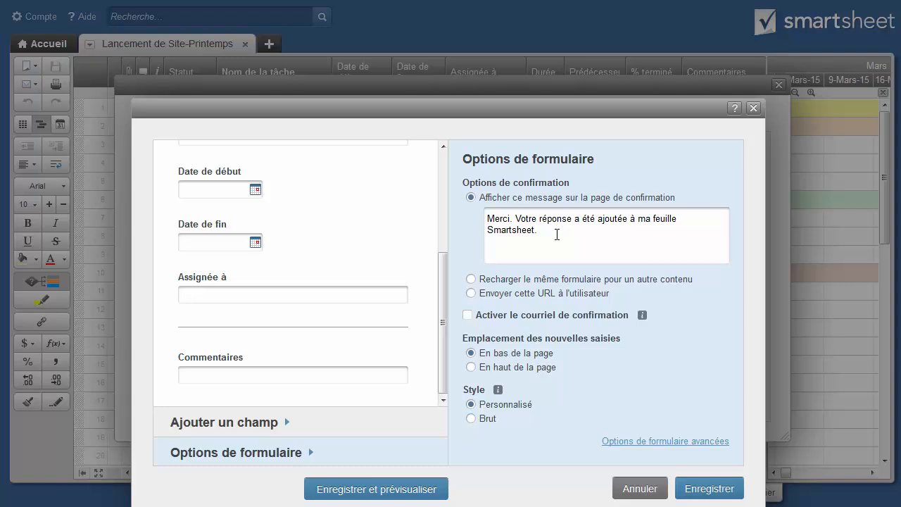
{"action": "left_click_drag", "start_coordinate": [556, 234], "coordinate": [481, 216]}
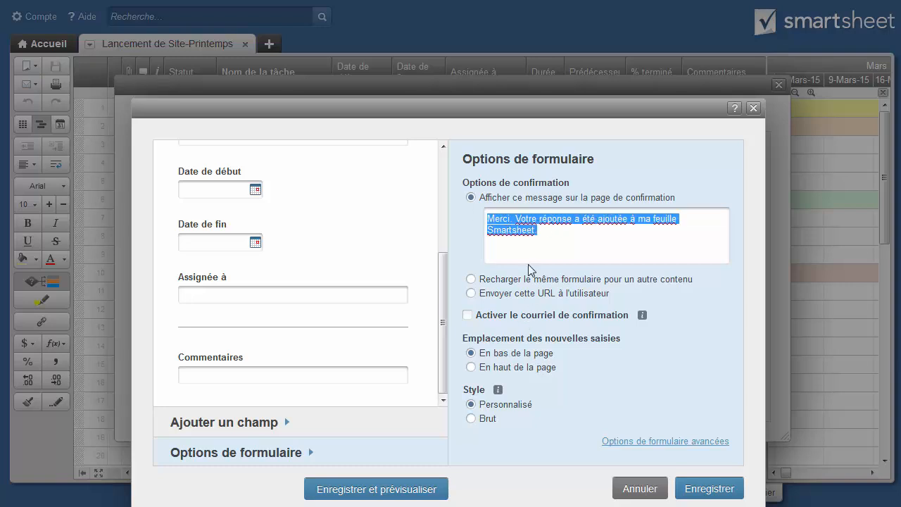
{"action": "left_click", "coordinate": [541, 243]}
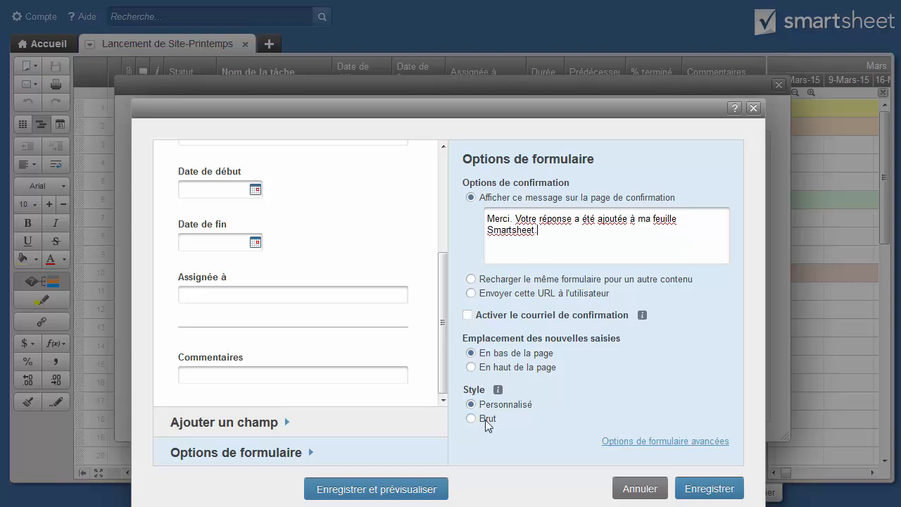
{"action": "left_click", "coordinate": [468, 315]}
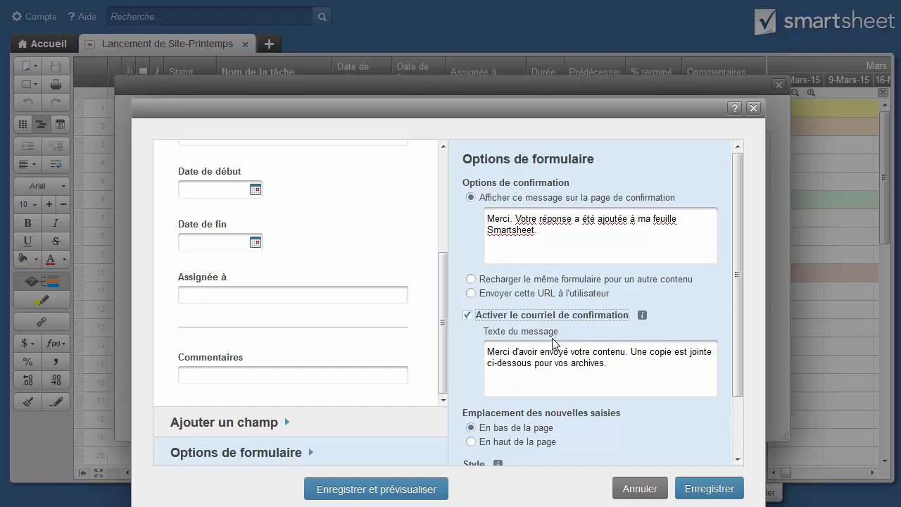
{"action": "left_click_drag", "start_coordinate": [610, 365], "coordinate": [477, 349]}
{"action": "left_click", "coordinate": [469, 315]}
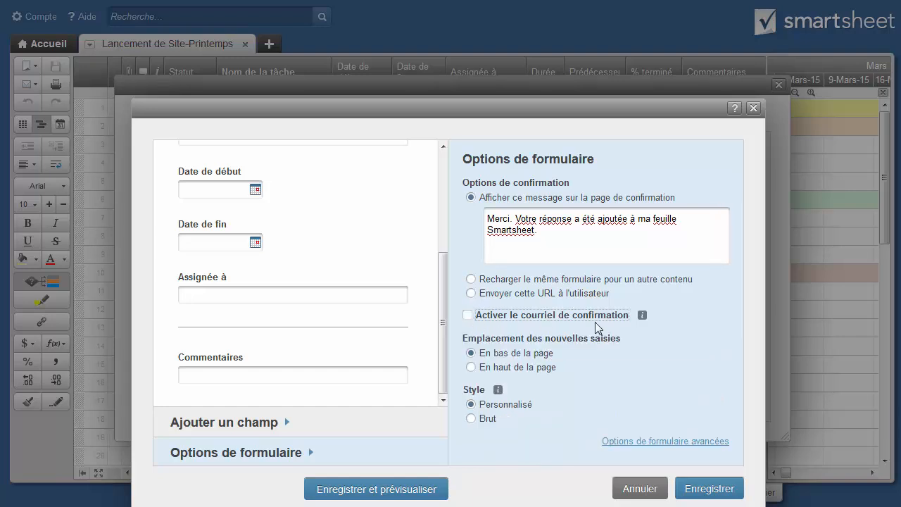
Save the form and open its preview, adjusting the preview window so the whole form fits
{"action": "left_click", "coordinate": [690, 479]}
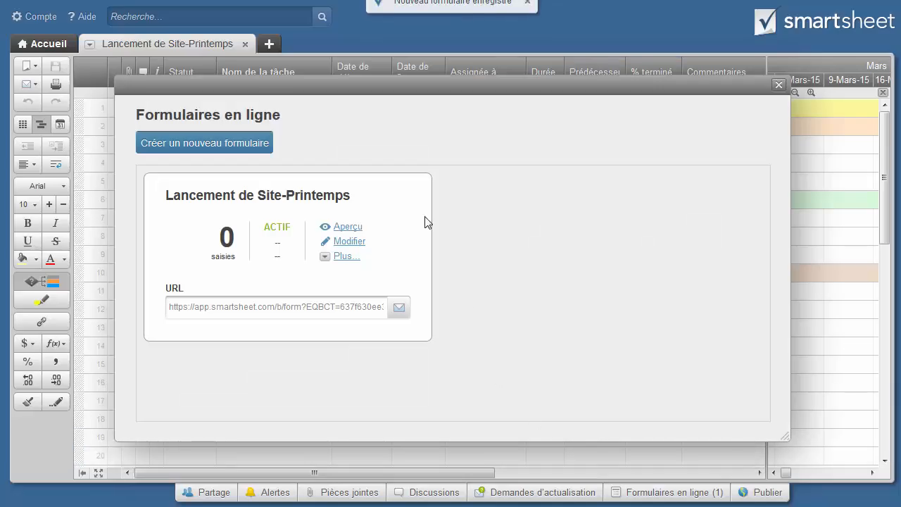
{"action": "left_click", "coordinate": [348, 227]}
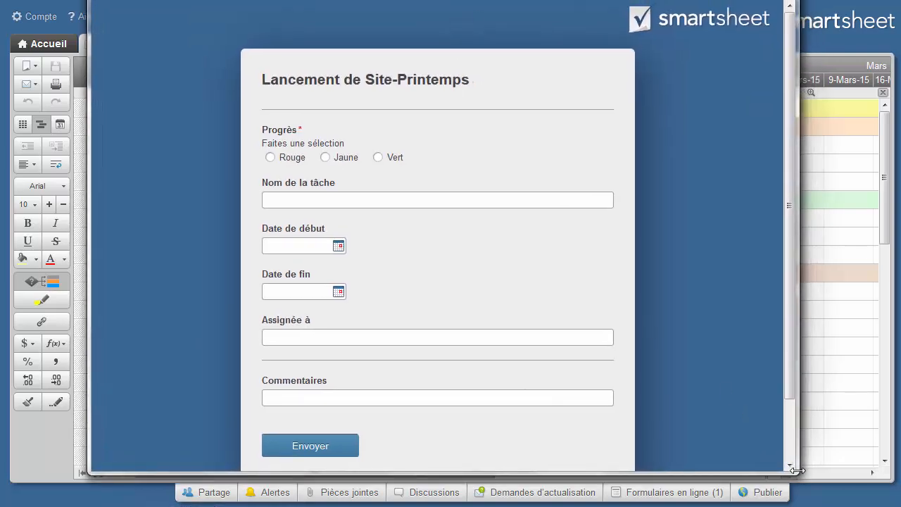
{"action": "left_click_drag", "start_coordinate": [798, 471], "coordinate": [800, 506]}
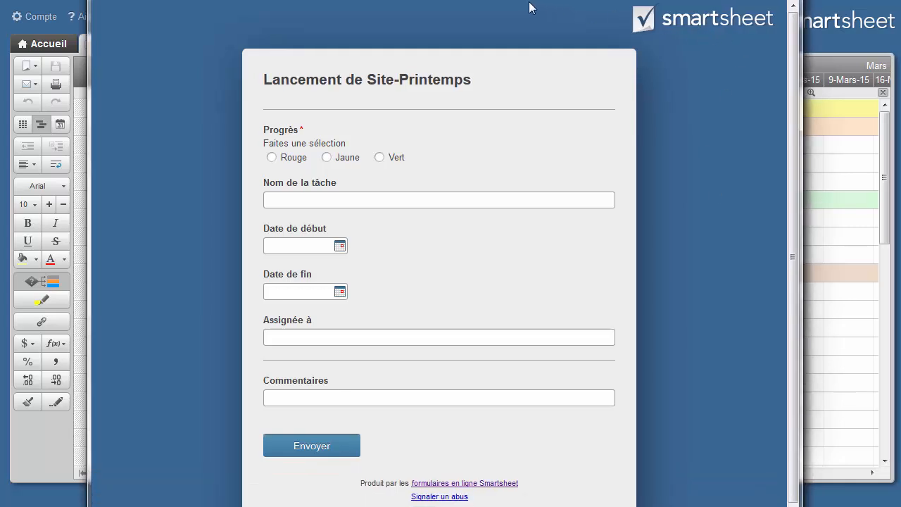
{"action": "left_click_drag", "start_coordinate": [688, 0], "coordinate": [688, 66]}
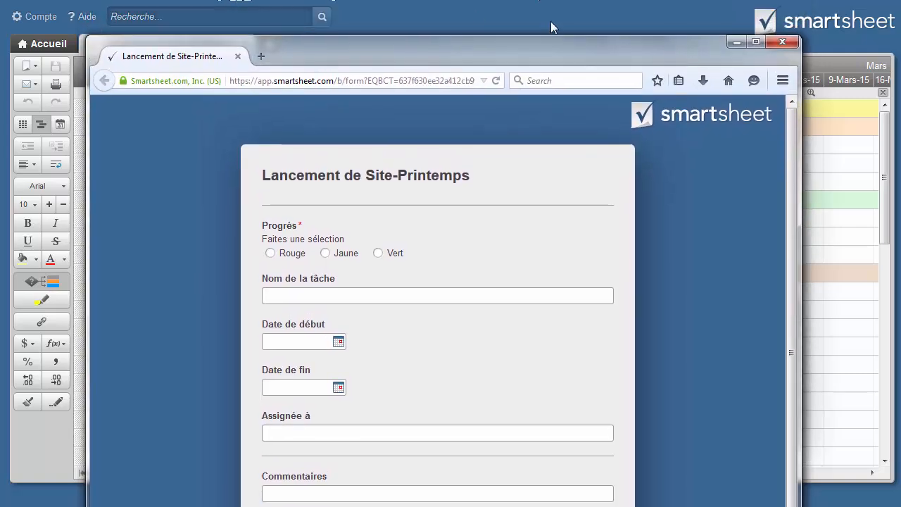
{"action": "left_click_drag", "start_coordinate": [571, 48], "coordinate": [549, 0]}
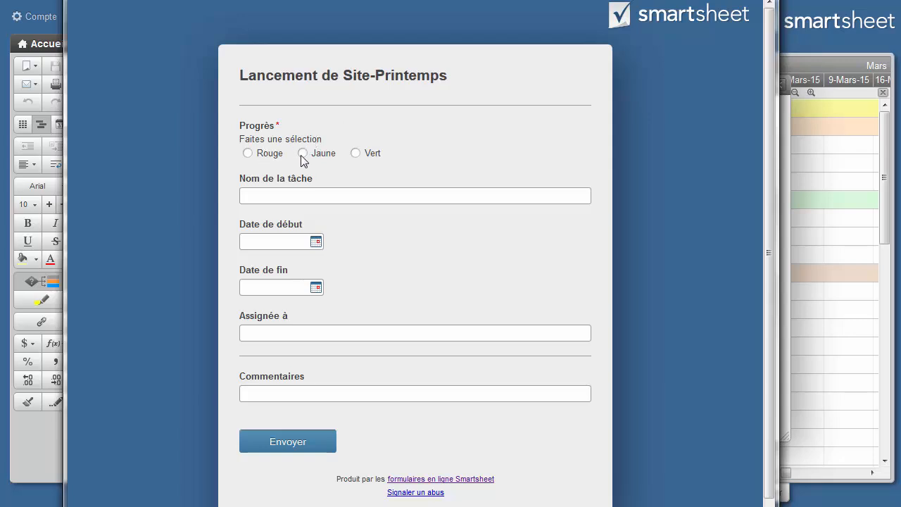
{"action": "left_click", "coordinate": [248, 154]}
{"action": "left_click", "coordinate": [255, 195]}
{"action": "type", "text": "Test"}
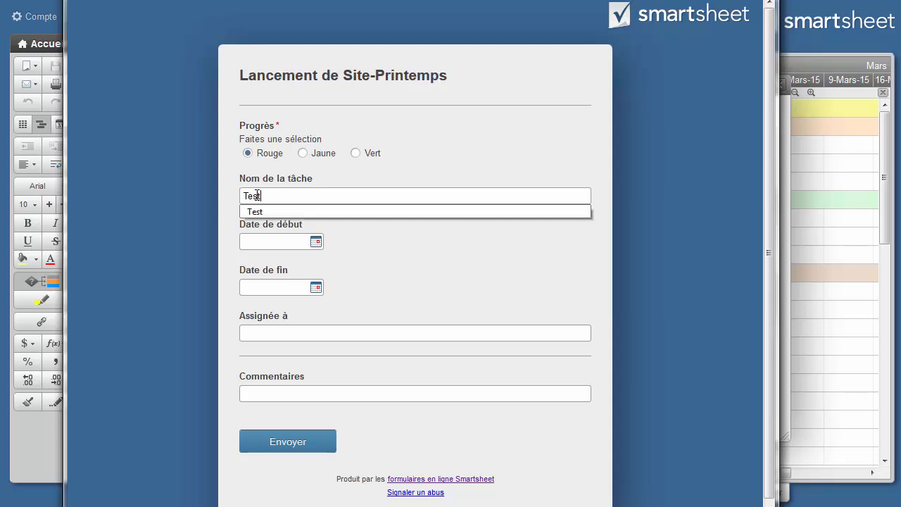
{"action": "key", "text": "Return"}
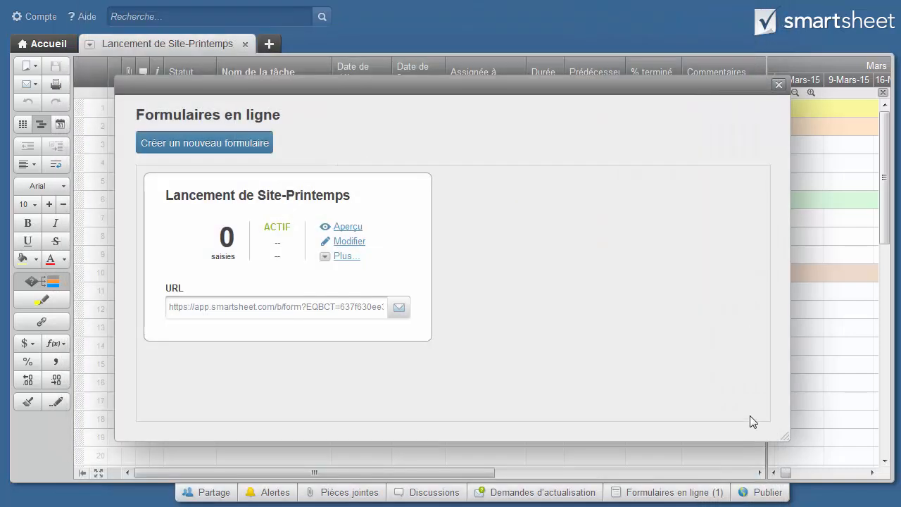
Open the form preview again, choose Rouge for Progrès and enter "Test" as the task name
{"action": "left_click", "coordinate": [352, 226]}
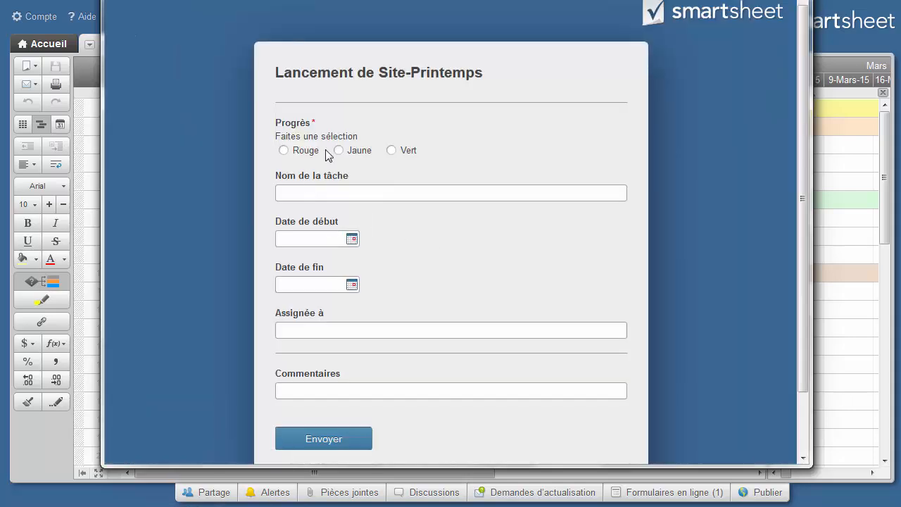
{"action": "left_click", "coordinate": [288, 152]}
{"action": "left_click", "coordinate": [308, 194]}
{"action": "type", "text": "Test"}
Set both the start date and the end date of the test entry to 24/04/2015
{"action": "left_click", "coordinate": [352, 239]}
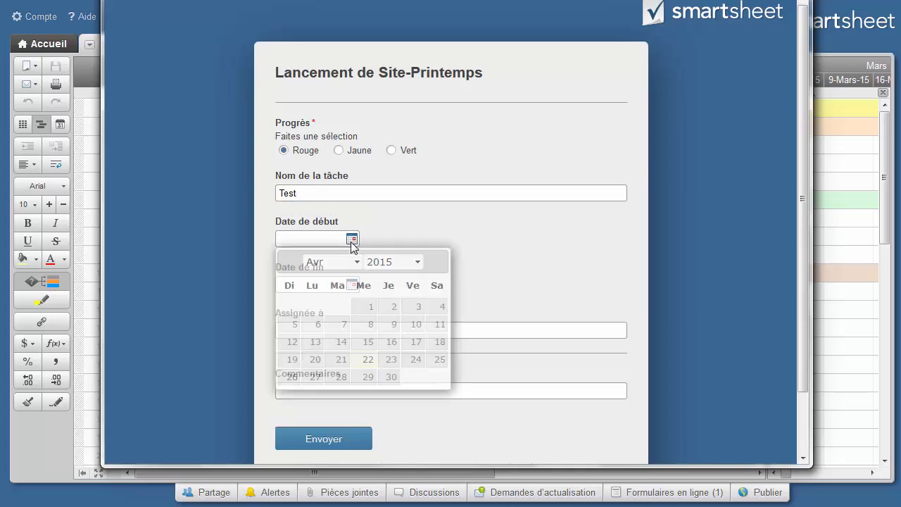
{"action": "left_click", "coordinate": [413, 359]}
{"action": "left_click", "coordinate": [357, 287]}
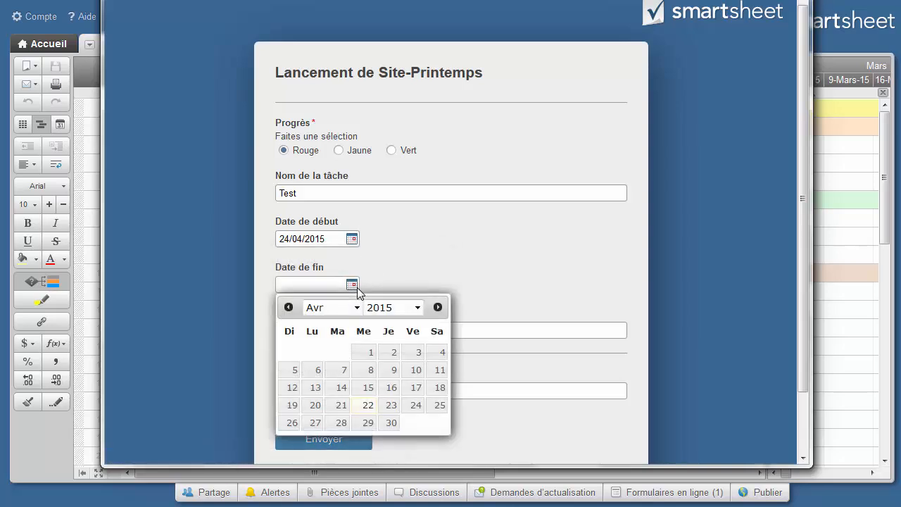
{"action": "left_click", "coordinate": [416, 406]}
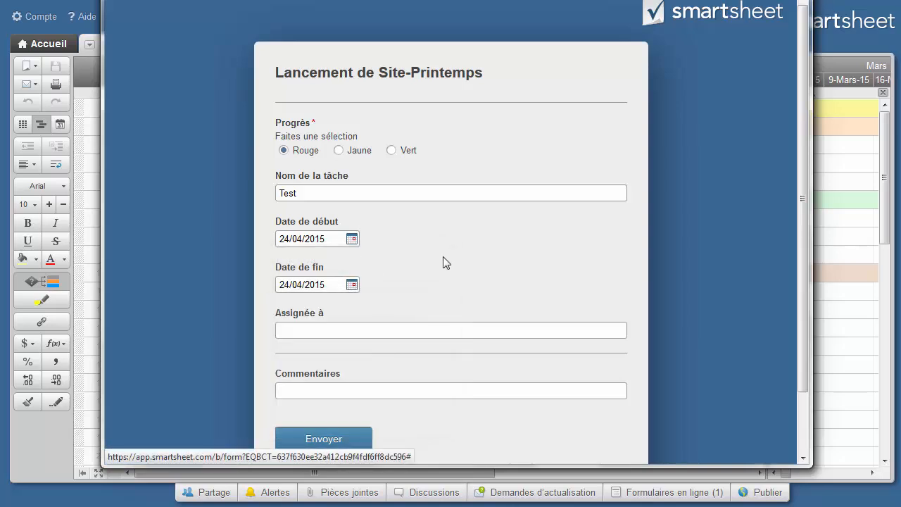
{"action": "left_click", "coordinate": [372, 329]}
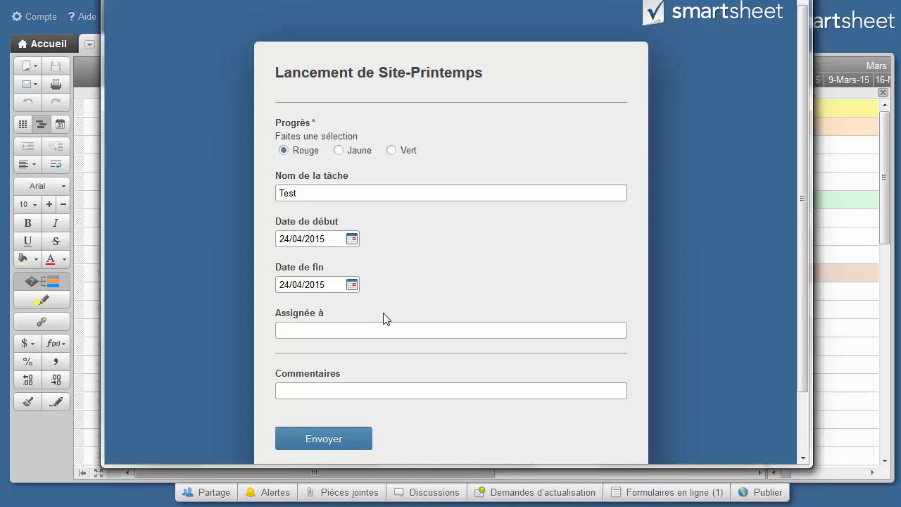
Enter "Ceci est un exemple" as the comment, submit the test entry and close the form preview
{"action": "left_click", "coordinate": [360, 389]}
{"action": "type", "text": "Ceci est u"}
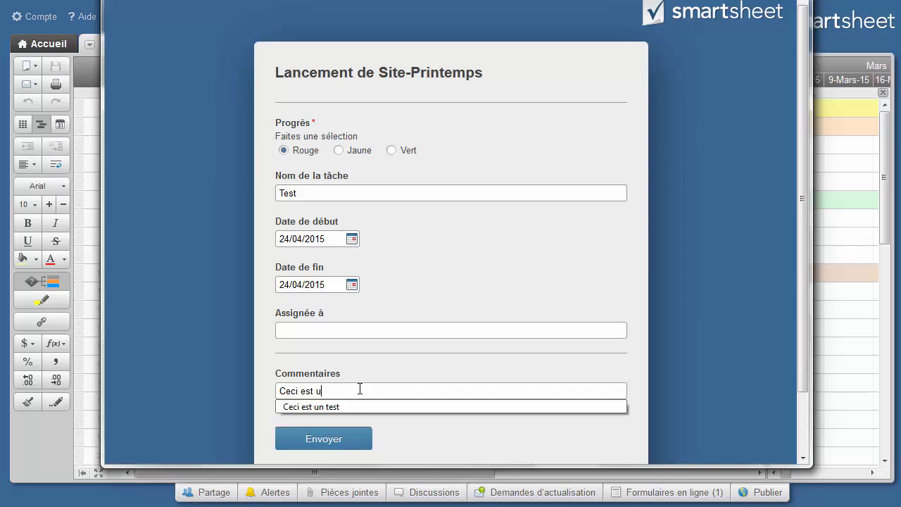
{"action": "type", "text": "n exemple"}
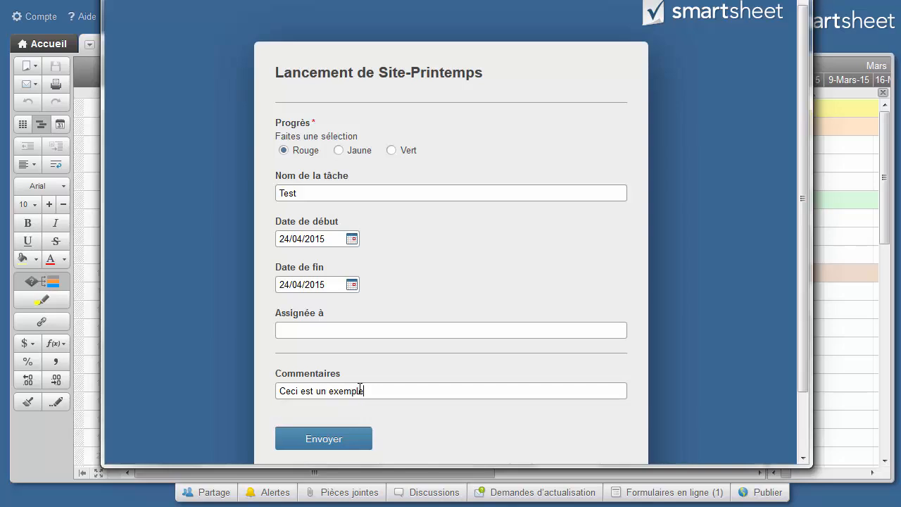
{"action": "left_click", "coordinate": [353, 440]}
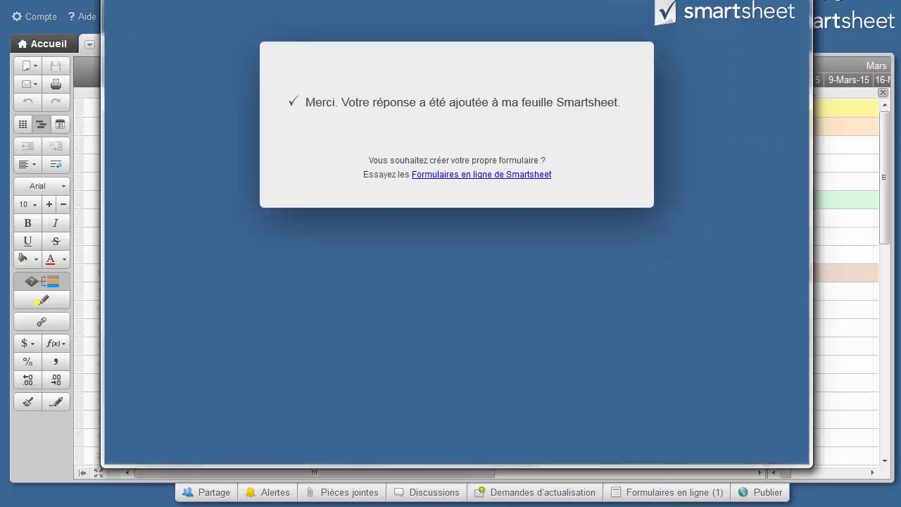
{"action": "left_click", "coordinate": [797, 1]}
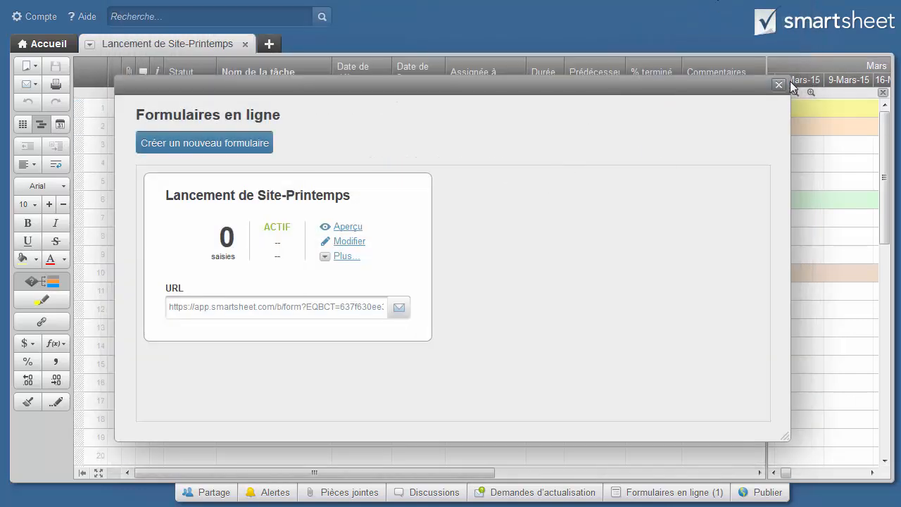
Close the online forms window and refresh the Lancement de Site-Printemps sheet to load the submitted entries
{"action": "left_click", "coordinate": [782, 85]}
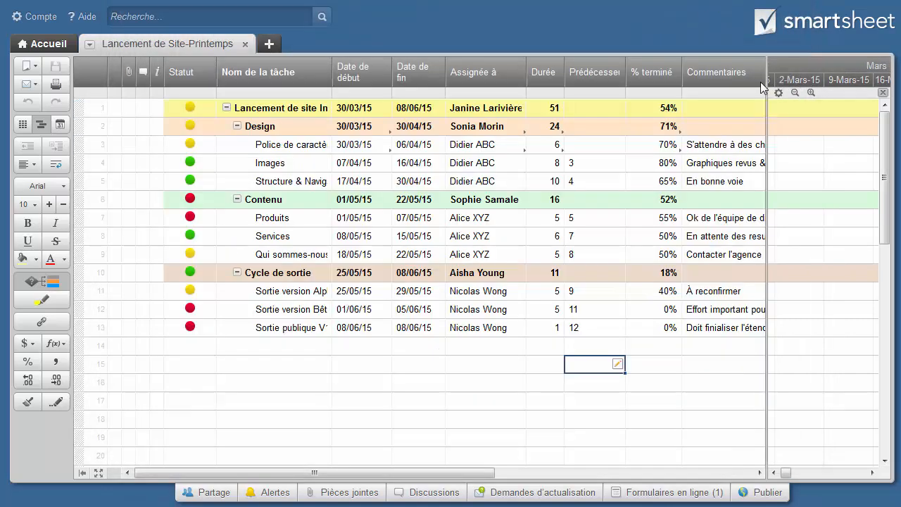
{"action": "left_click", "coordinate": [90, 44]}
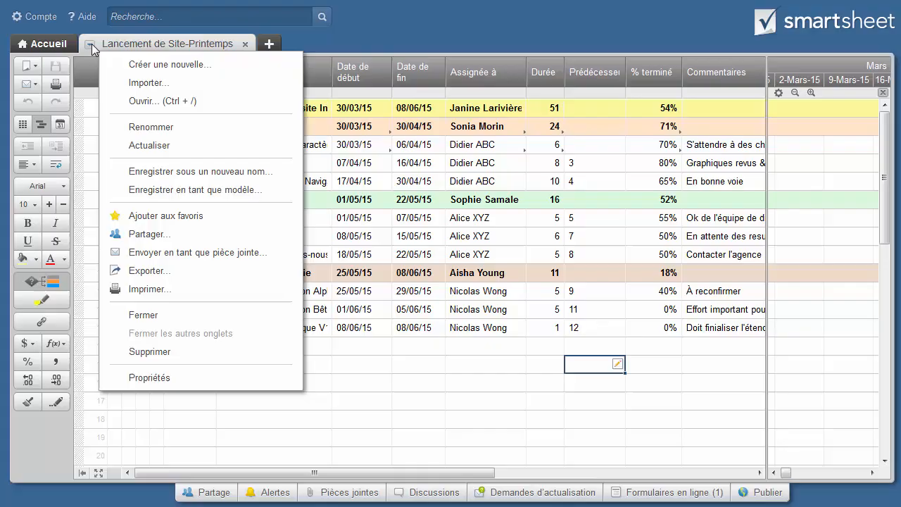
{"action": "left_click", "coordinate": [162, 151]}
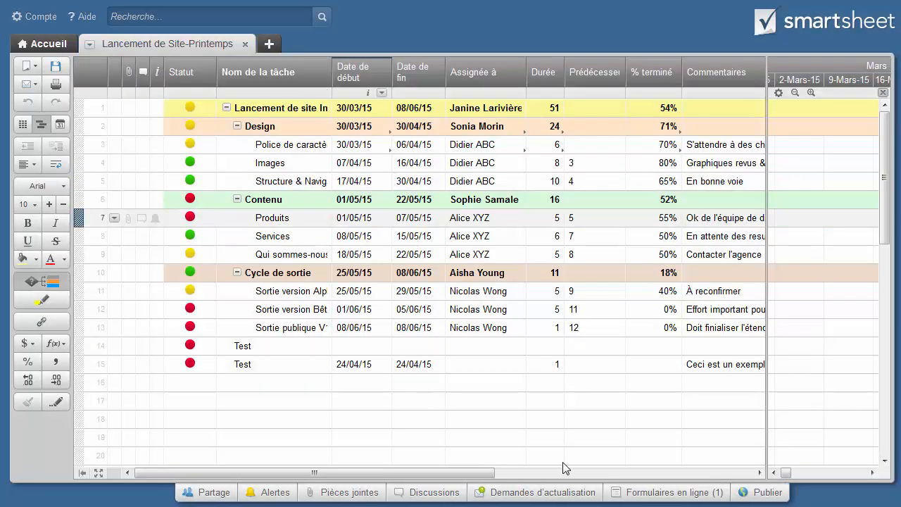
Delete row 14, the Test entry without start and end dates, from the sheet
{"action": "left_click_drag", "start_coordinate": [458, 473], "coordinate": [440, 497]}
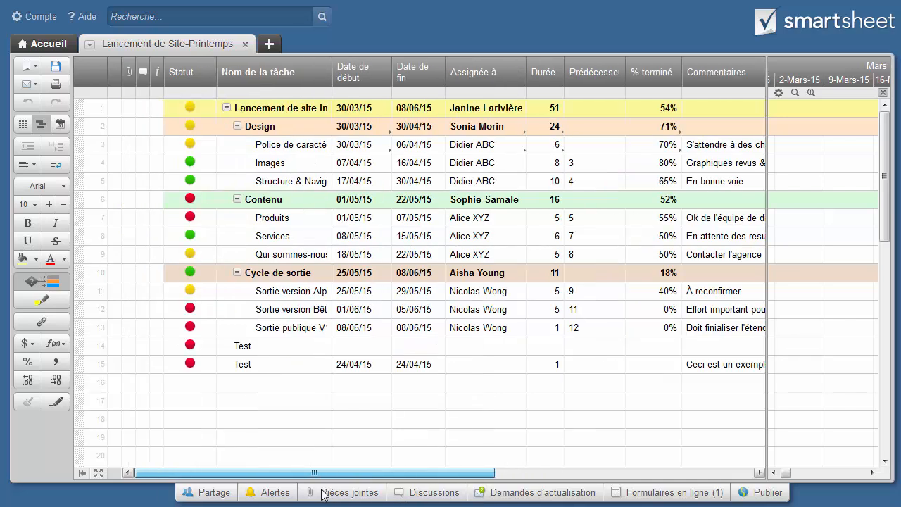
{"action": "right_click", "coordinate": [79, 346]}
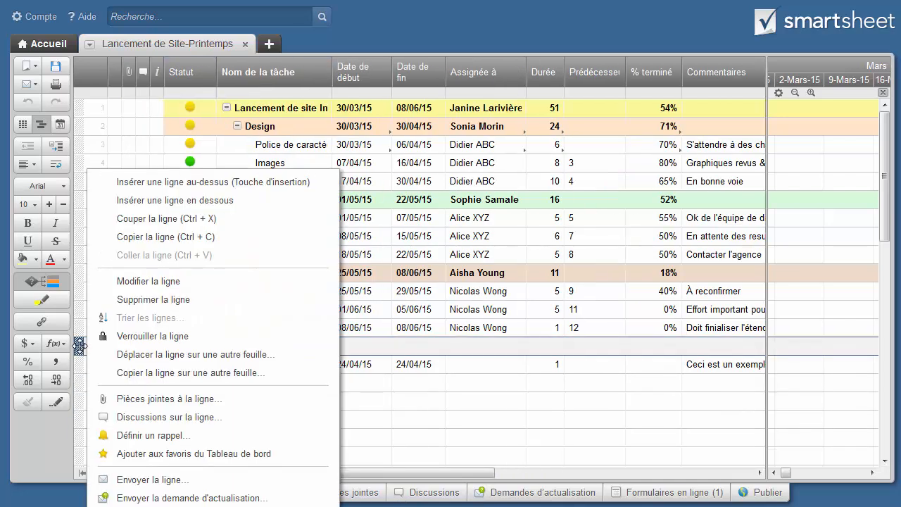
{"action": "left_click", "coordinate": [151, 299]}
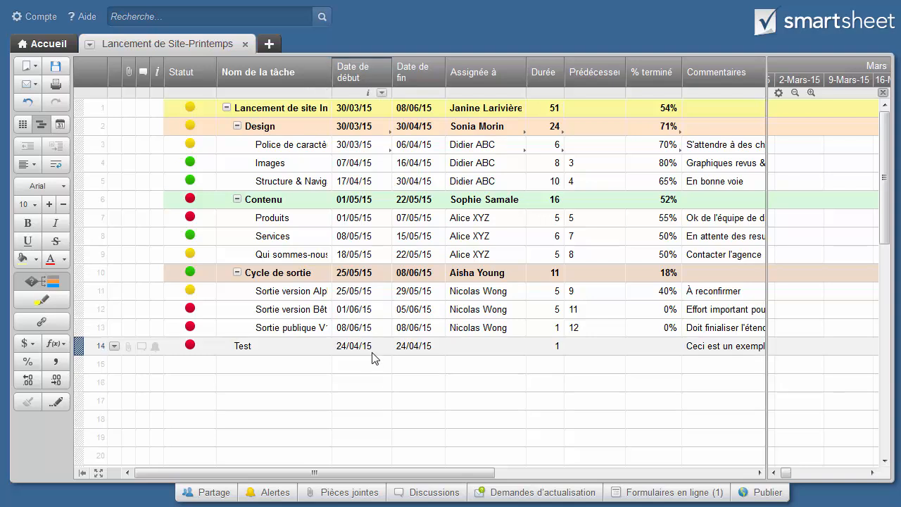
{"action": "left_click_drag", "start_coordinate": [457, 473], "coordinate": [654, 475]}
{"action": "left_click_drag", "start_coordinate": [524, 473], "coordinate": [315, 473]}
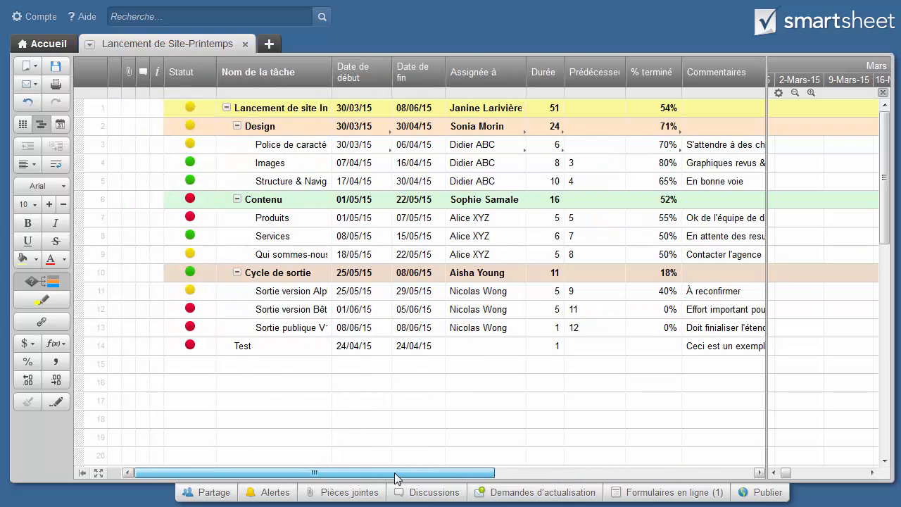
Open the embed code of the Lancement de Site-Printemps form, select all its HTML and close the code window
{"action": "left_click", "coordinate": [665, 492]}
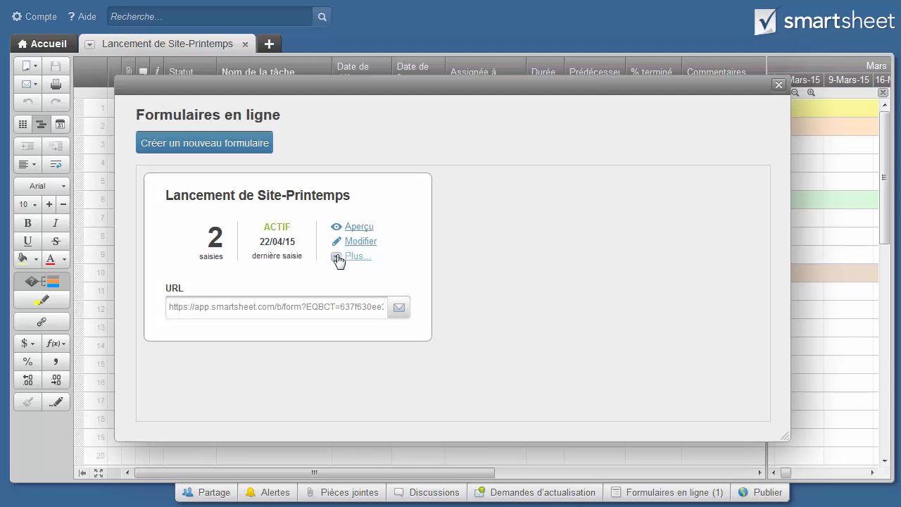
{"action": "left_click", "coordinate": [338, 257]}
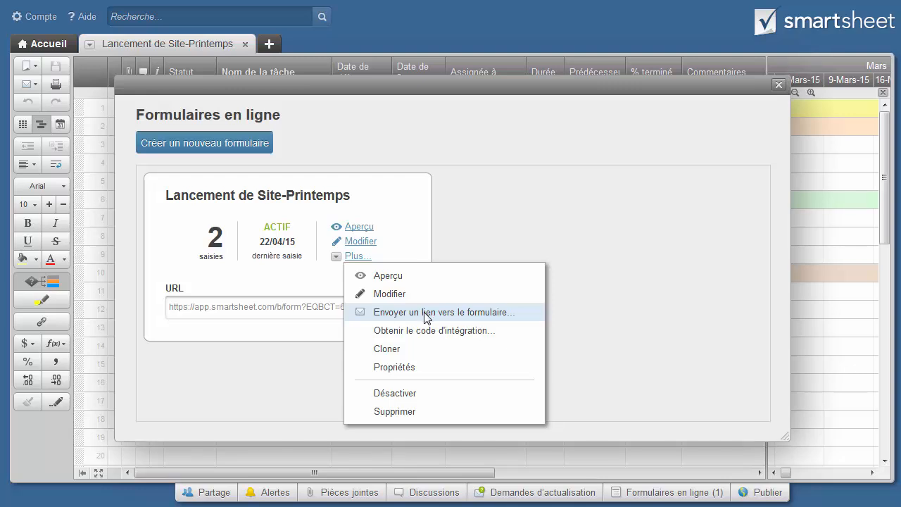
{"action": "left_click", "coordinate": [433, 331]}
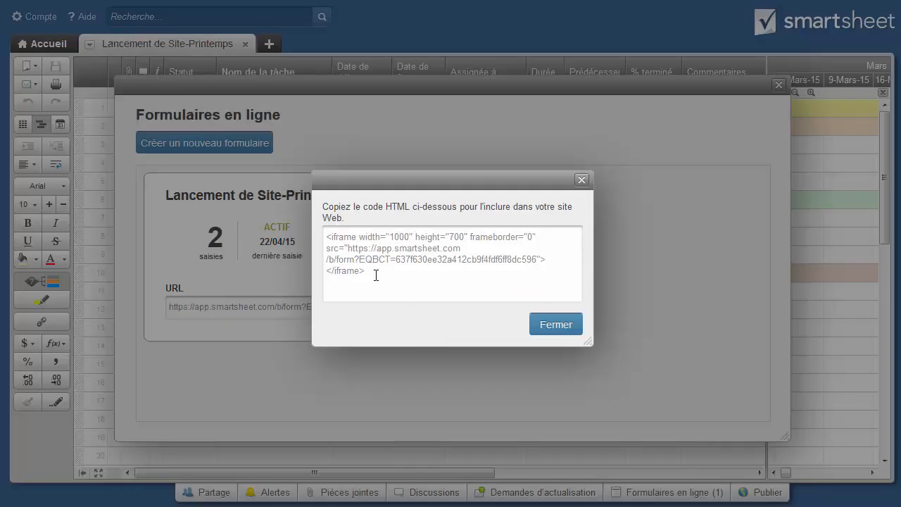
{"action": "left_click_drag", "start_coordinate": [369, 273], "coordinate": [317, 237]}
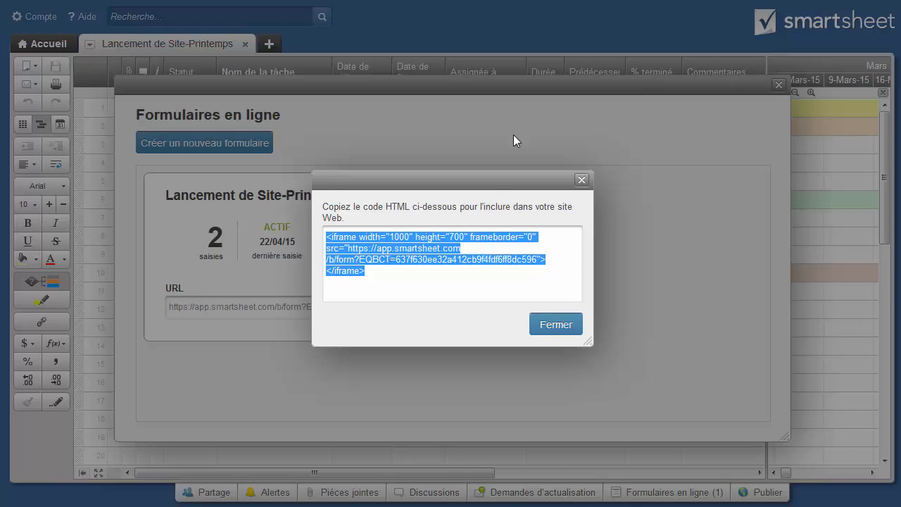
{"action": "left_click", "coordinate": [580, 181]}
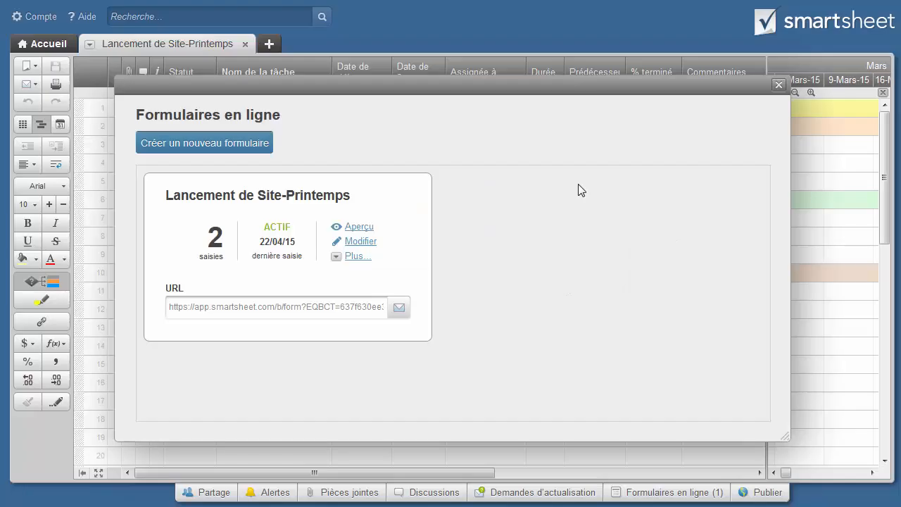
Select the form's full URL in the online forms list, and close the list
{"action": "left_click", "coordinate": [232, 310]}
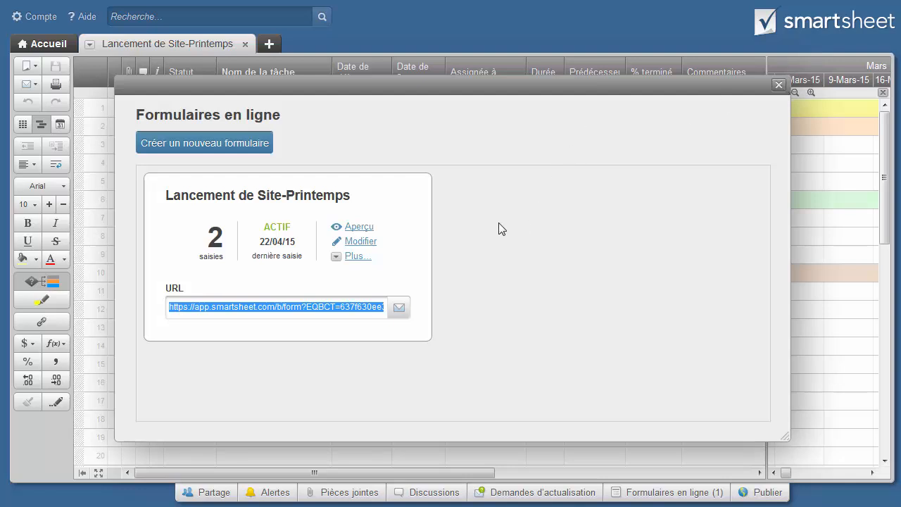
{"action": "left_click", "coordinate": [777, 87]}
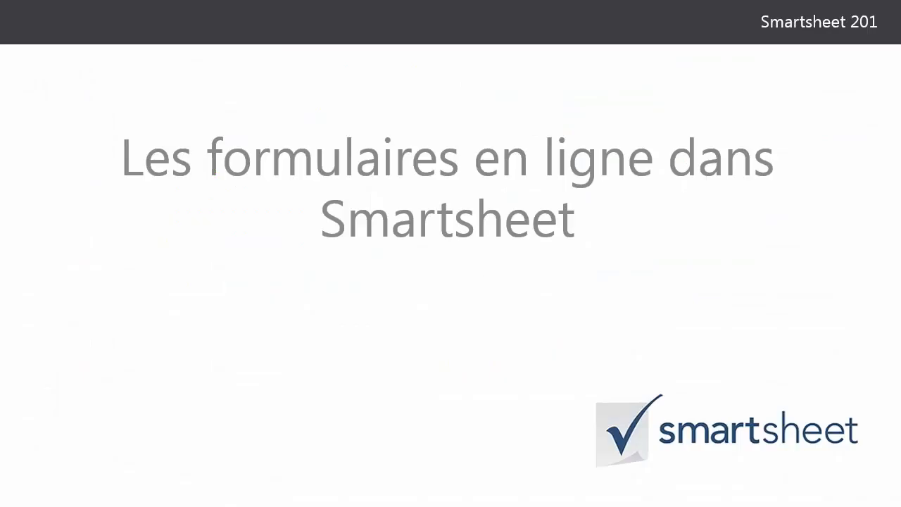